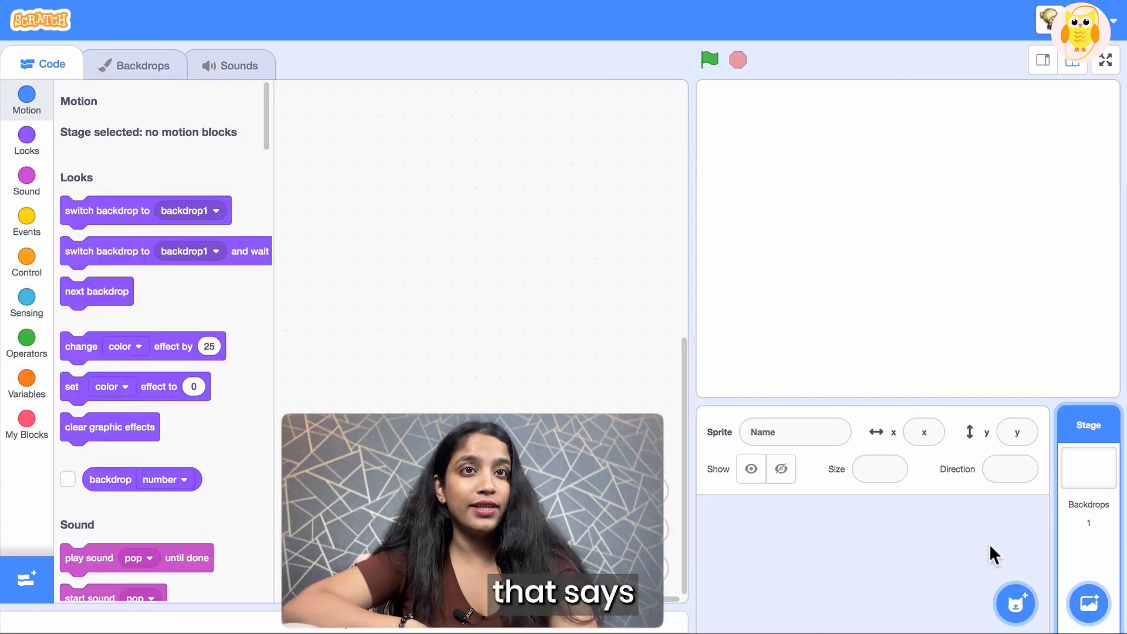
Draw a light blue sky rectangle across the upper canvas of backdrop2, using fill color 58, saturation 21 and brightness 100
{"action": "mouse_move", "coordinate": [1092, 607]}
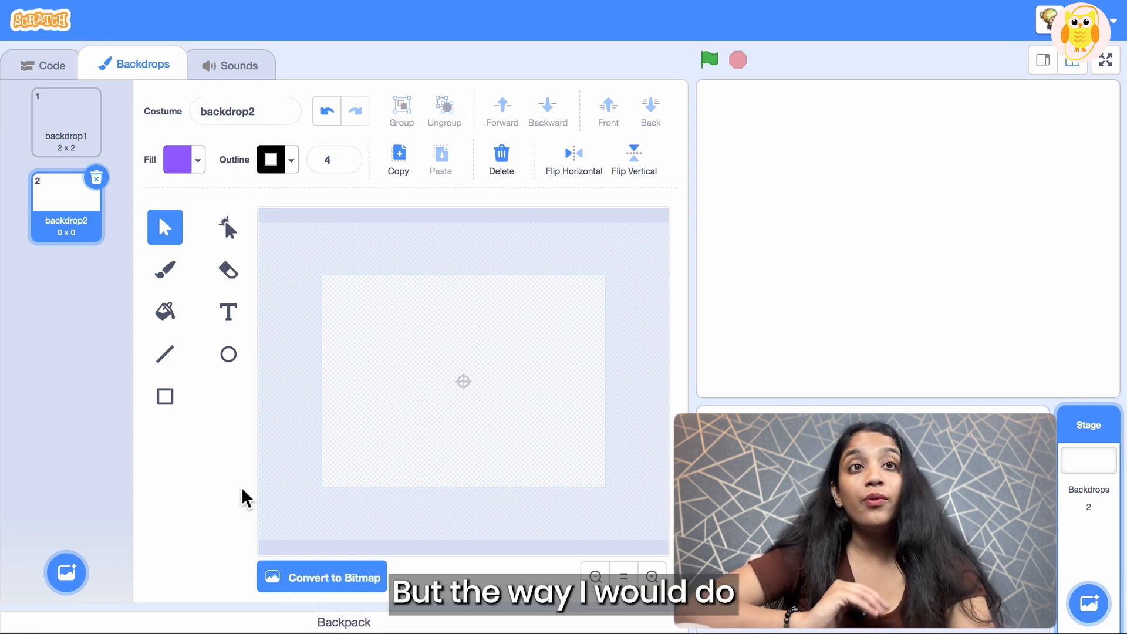
{"action": "left_click", "coordinate": [170, 412]}
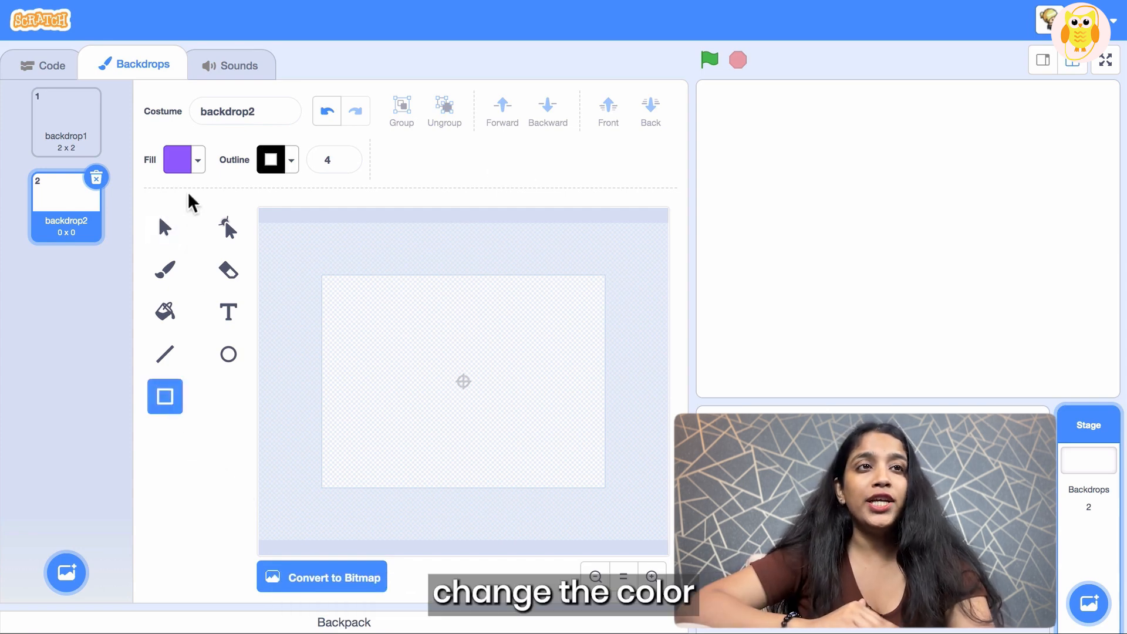
{"action": "left_click", "coordinate": [189, 165]}
{"action": "left_click_drag", "start_coordinate": [188, 249], "coordinate": [177, 254]}
{"action": "left_click_drag", "start_coordinate": [176, 308], "coordinate": [129, 306]}
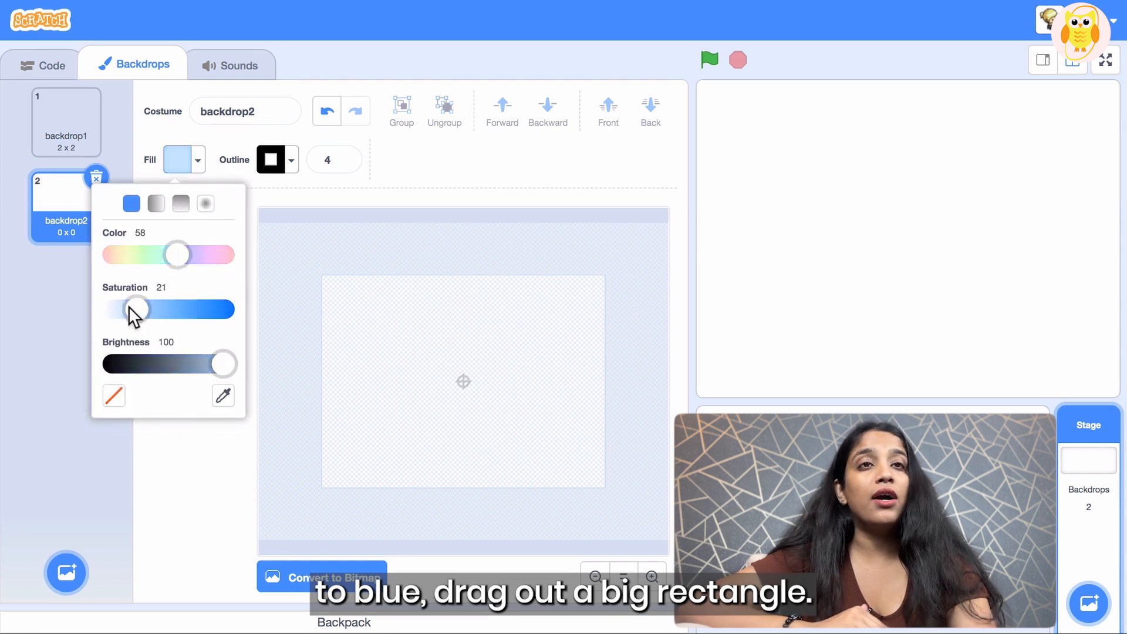
{"action": "left_click_drag", "start_coordinate": [319, 270], "coordinate": [611, 439]}
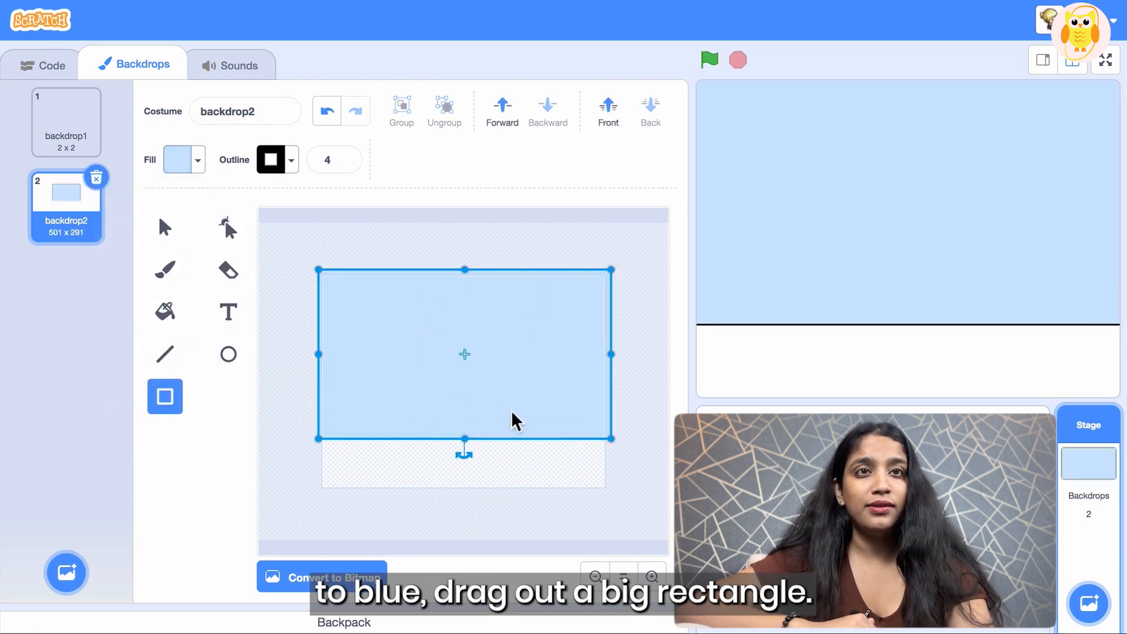
Remove the outline from the light blue sky rectangle
{"action": "left_click", "coordinate": [286, 165]}
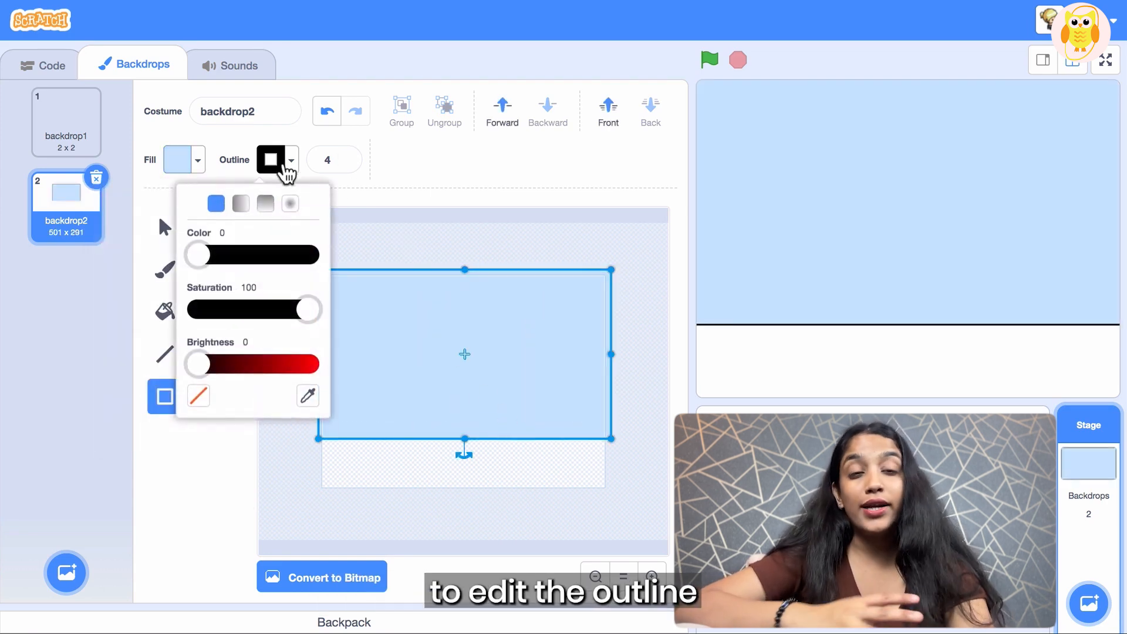
{"action": "left_click", "coordinate": [199, 397]}
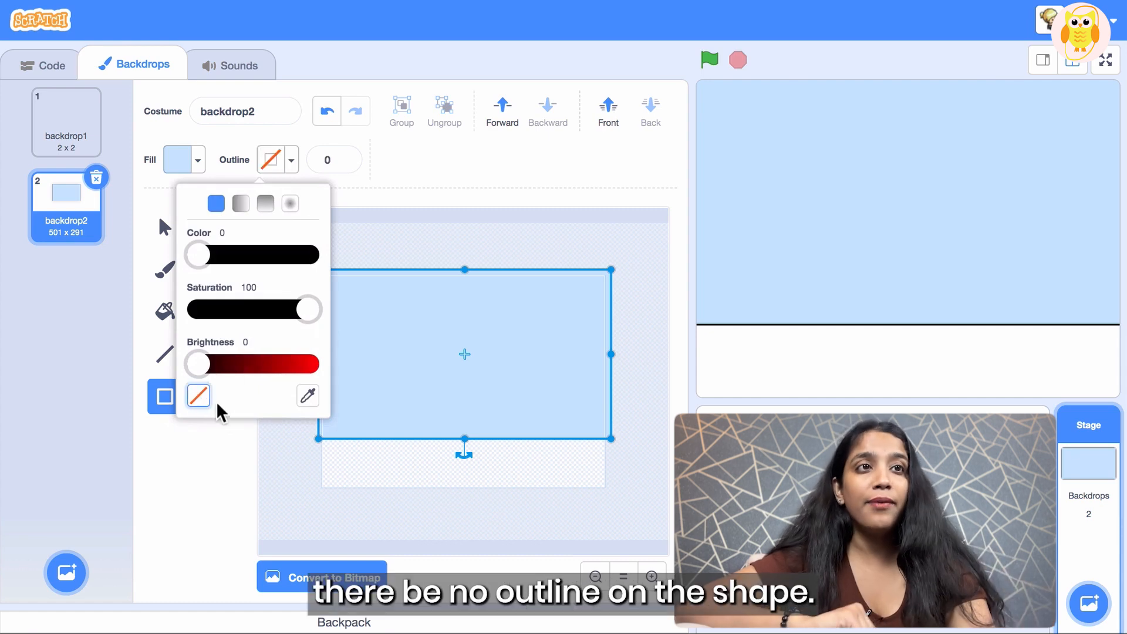
{"action": "left_click", "coordinate": [283, 441]}
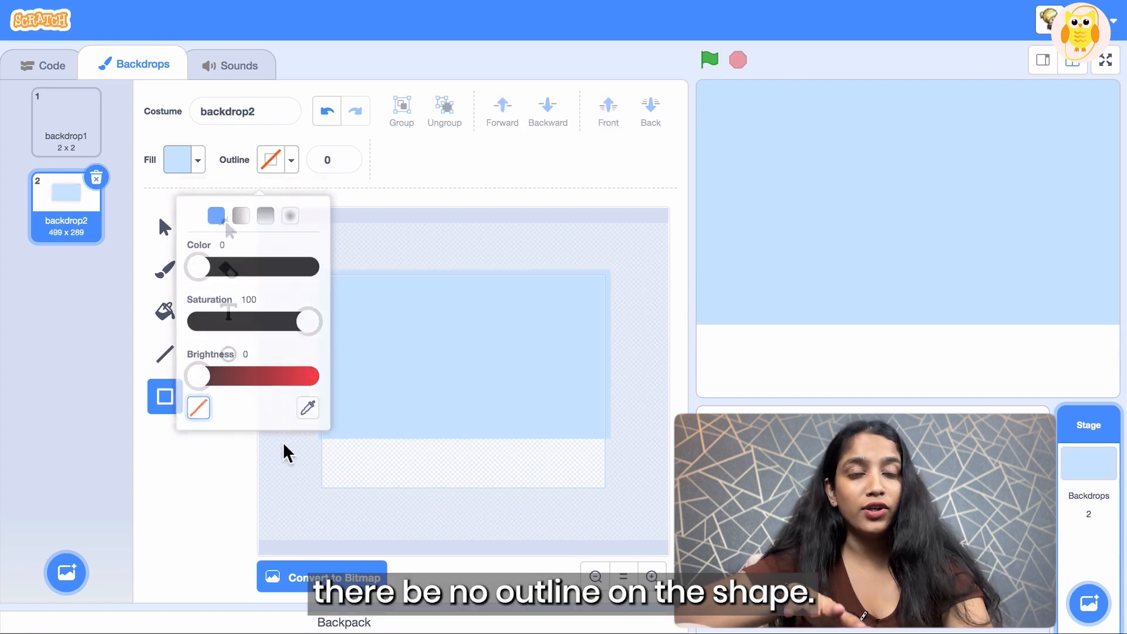
Draw a dark green ground rectangle with fill color 38 across the bottom of backdrop2, extending past the canvas edges
{"action": "left_click", "coordinate": [199, 167]}
{"action": "left_click_drag", "start_coordinate": [182, 252], "coordinate": [152, 257]}
{"action": "left_click_drag", "start_coordinate": [136, 309], "coordinate": [181, 310]}
{"action": "left_click_drag", "start_coordinate": [223, 364], "coordinate": [166, 364]}
{"action": "mouse_move", "coordinate": [299, 419]}
{"action": "left_mouse_down"}
{"action": "mouse_move", "coordinate": [439, 483]}
{"action": "mouse_move", "coordinate": [616, 516]}
{"action": "mouse_move", "coordinate": [631, 503]}
{"action": "left_mouse_up"}
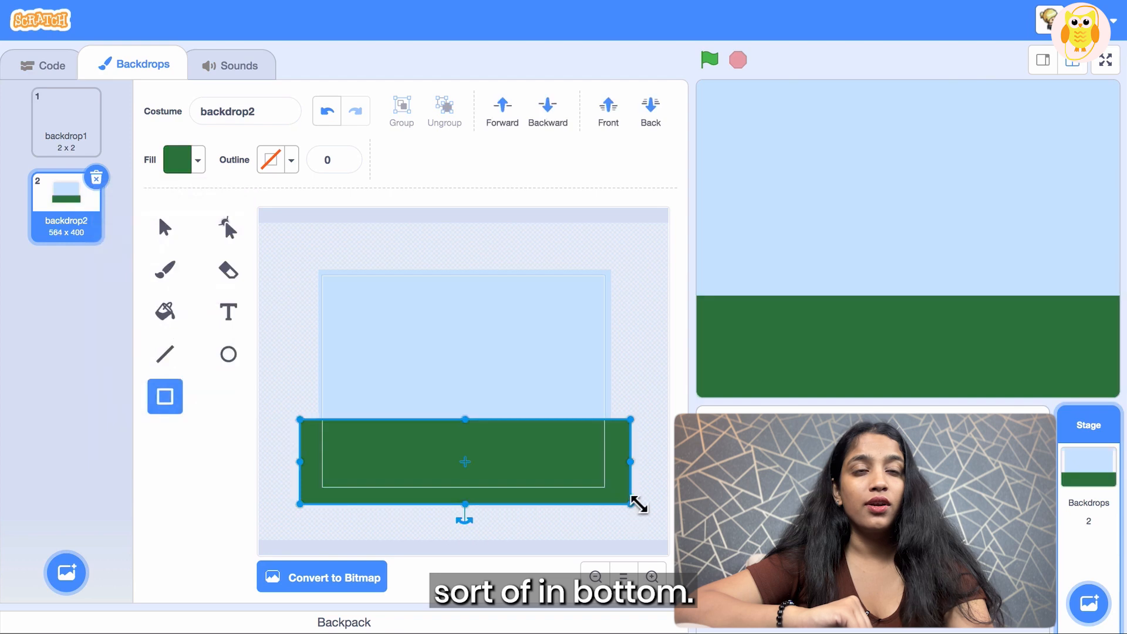
{"action": "left_click", "coordinate": [646, 490]}
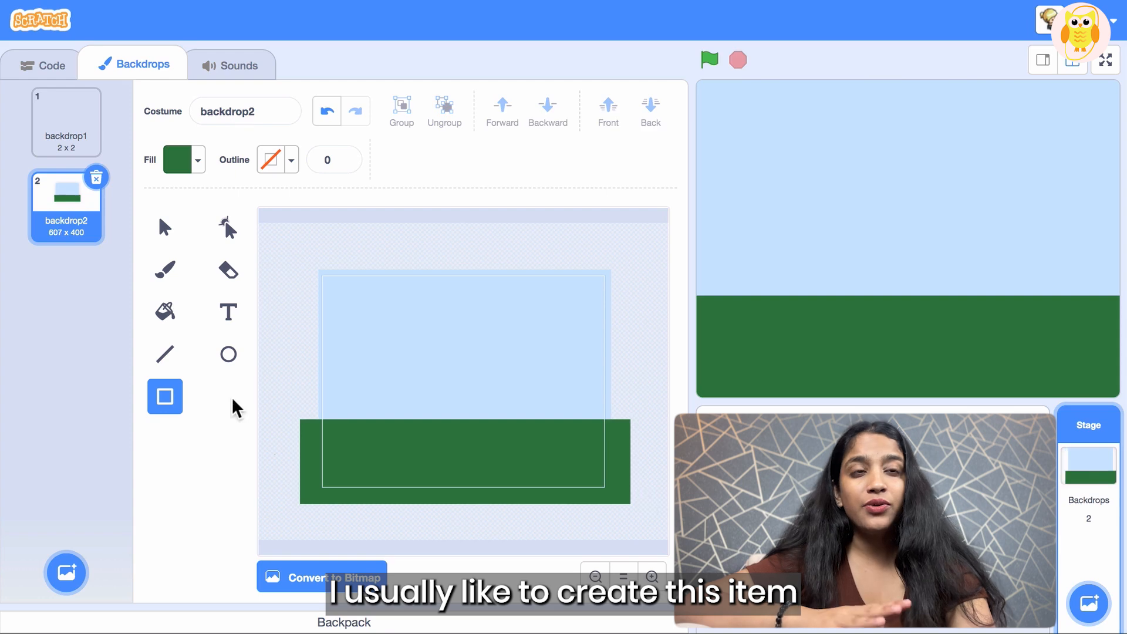
{"action": "left_click", "coordinate": [228, 354]}
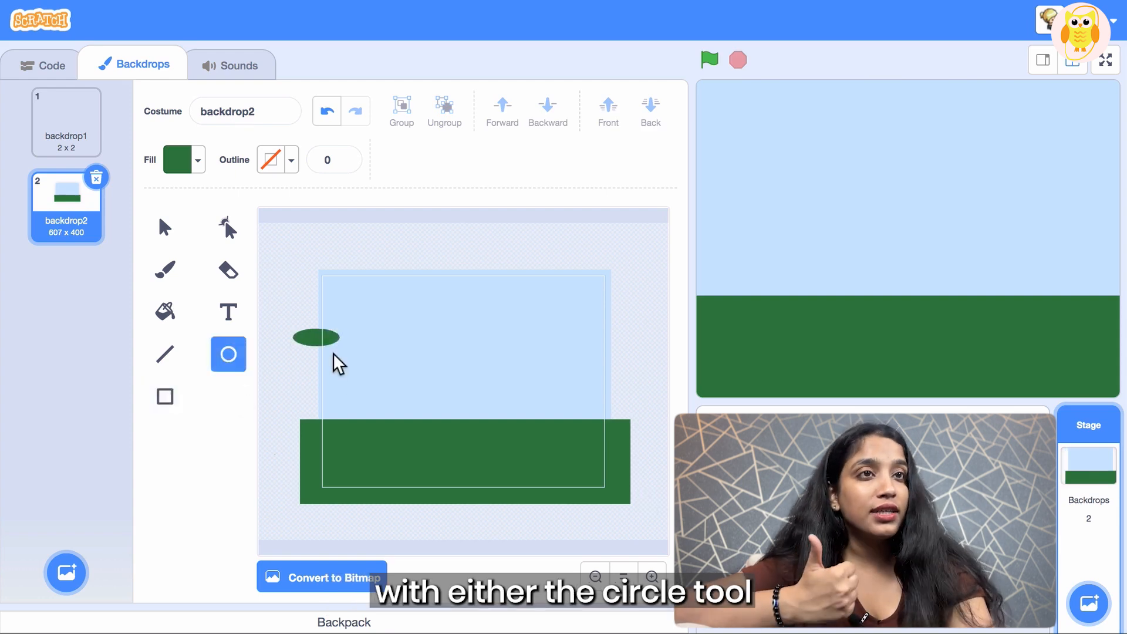
{"action": "key", "text": "ctrl+z"}
{"action": "left_click", "coordinate": [165, 396]}
{"action": "left_click_drag", "start_coordinate": [310, 378], "coordinate": [305, 394]}
{"action": "key", "text": "ctrl+z"}
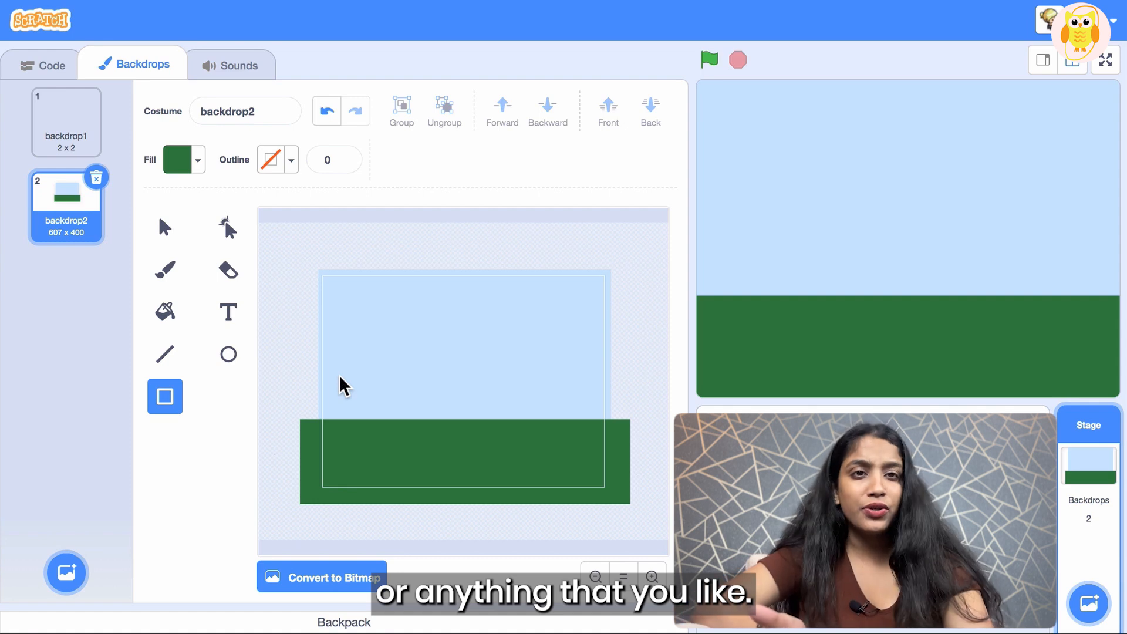
Draw a gray oval on the green ground of backdrop2, using fill saturation 0 and brightness 75
{"action": "left_click", "coordinate": [235, 374]}
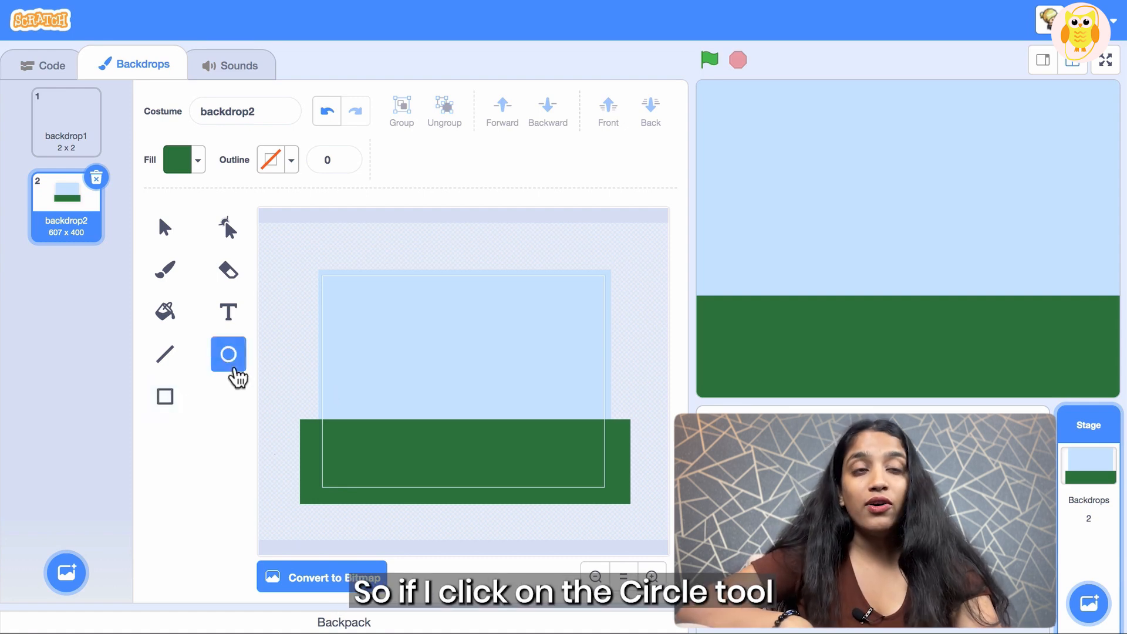
{"action": "left_click", "coordinate": [196, 164]}
{"action": "left_click_drag", "start_coordinate": [181, 309], "coordinate": [106, 309]}
{"action": "left_click", "coordinate": [202, 449]}
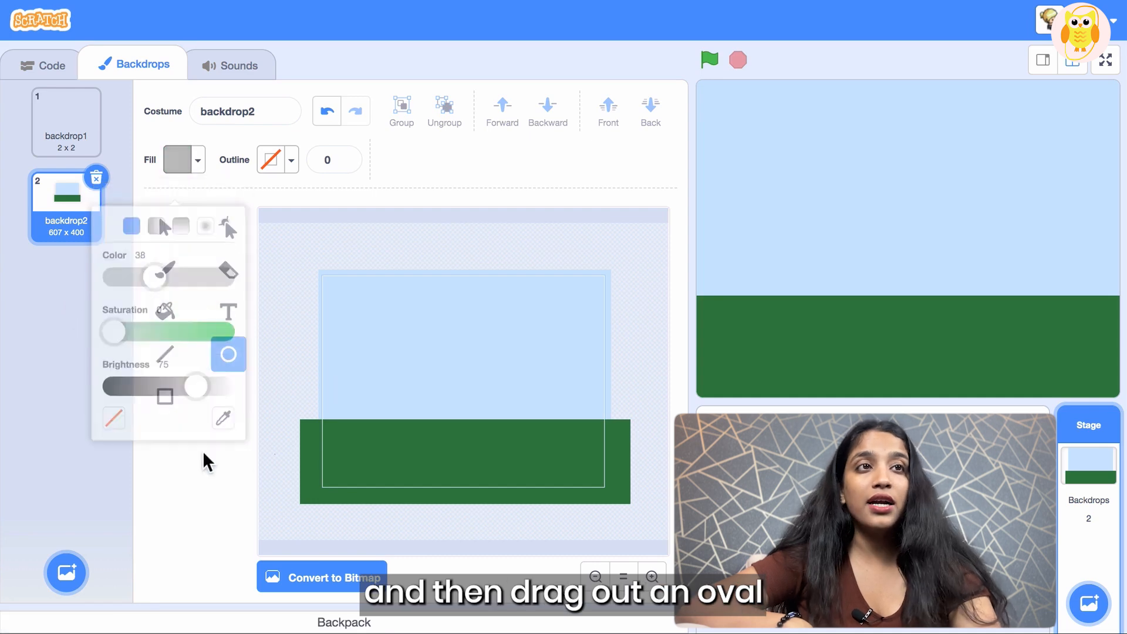
{"action": "left_click_drag", "start_coordinate": [405, 450], "coordinate": [431, 467]}
Reshape the gray oval into a flat-bottomed rock by moving its bottom point inward
{"action": "left_click", "coordinate": [229, 238]}
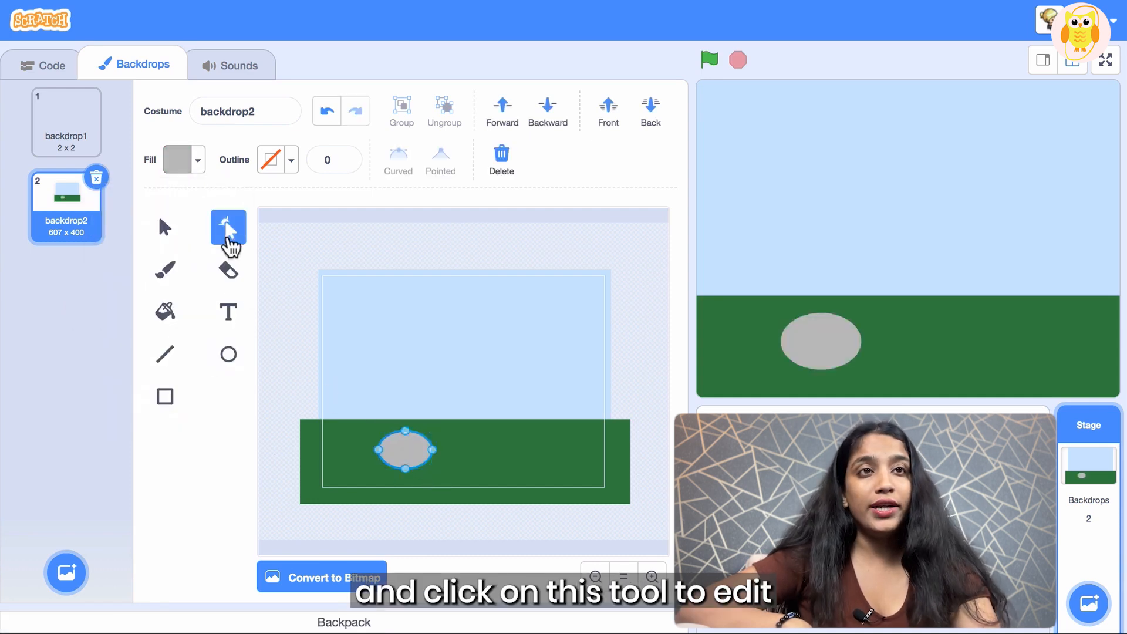
{"action": "left_click", "coordinate": [405, 468]}
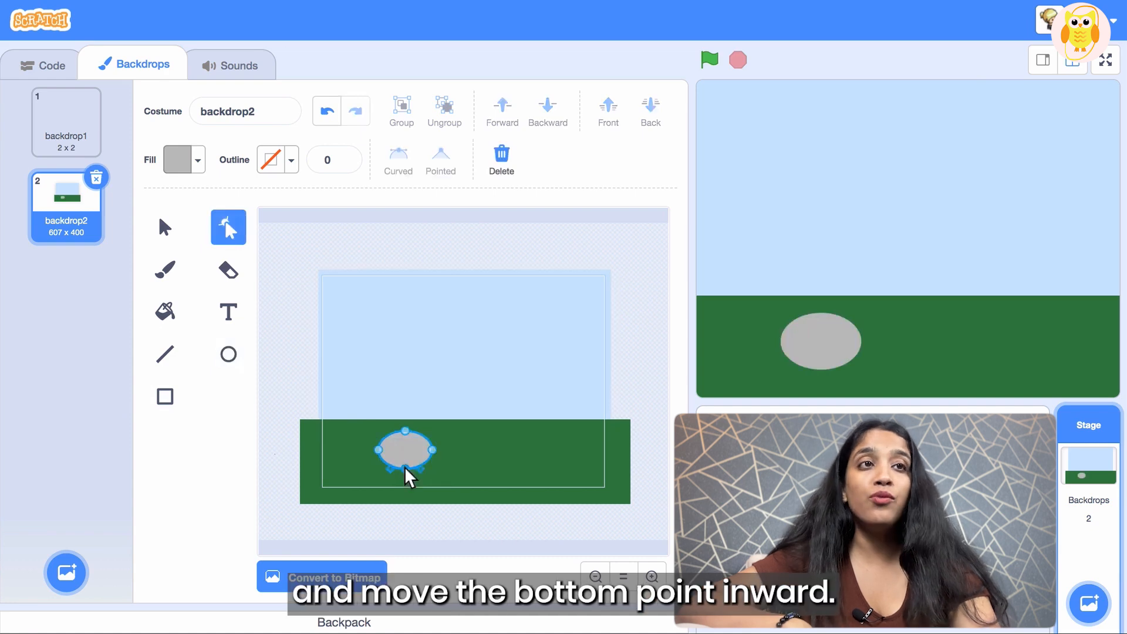
{"action": "left_click_drag", "start_coordinate": [405, 467], "coordinate": [405, 462]}
{"action": "left_click", "coordinate": [260, 436]}
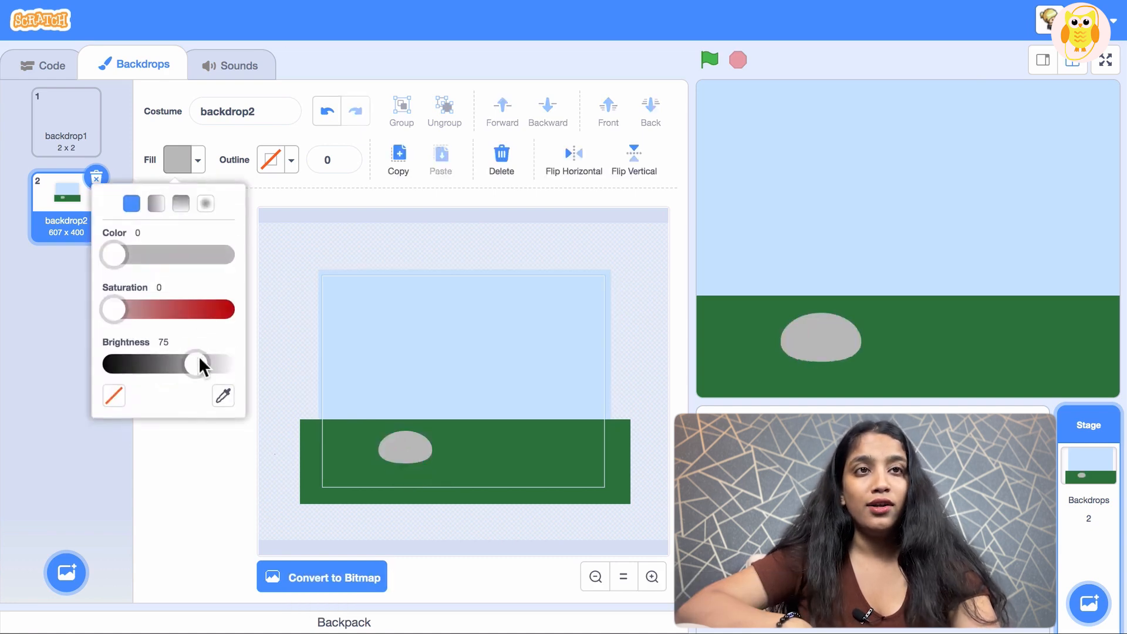
Draw a smaller oval rock in a slightly darker gray beside the first rock and reshape it
{"action": "left_click_drag", "start_coordinate": [198, 355], "coordinate": [190, 362]}
{"action": "left_click", "coordinate": [197, 446]}
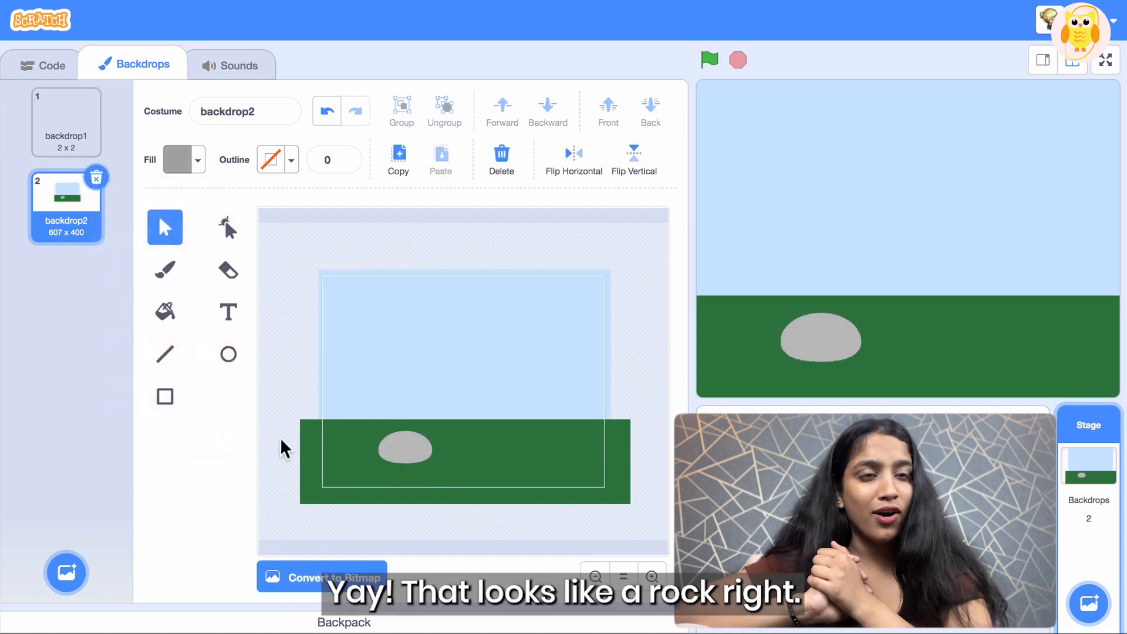
{"action": "left_click", "coordinate": [232, 354]}
{"action": "mouse_move", "coordinate": [368, 452]}
{"action": "left_mouse_down"}
{"action": "mouse_move", "coordinate": [399, 469]}
{"action": "mouse_move", "coordinate": [380, 468]}
{"action": "left_mouse_up"}
{"action": "left_click", "coordinate": [228, 229]}
{"action": "left_click", "coordinate": [281, 466]}
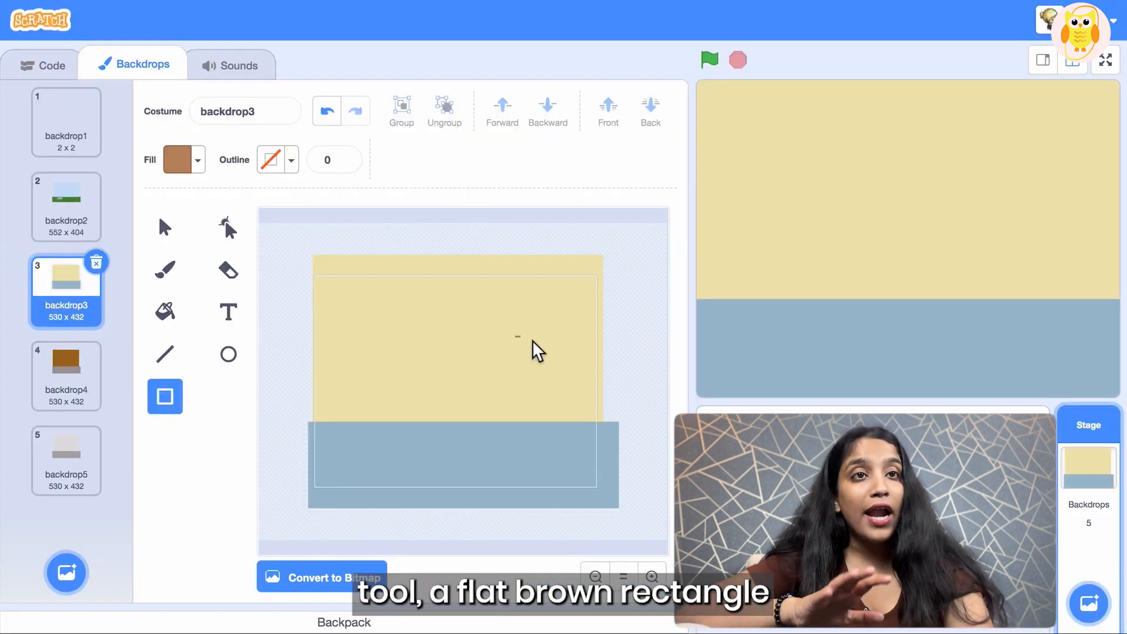
Draw a flat brown shelf rectangle on the yellow wall of backdrop3 and a light gray vase rectangle on top of it
{"action": "left_click_drag", "start_coordinate": [556, 346], "coordinate": [558, 347]}
{"action": "left_click_drag", "start_coordinate": [523, 315], "coordinate": [553, 334]}
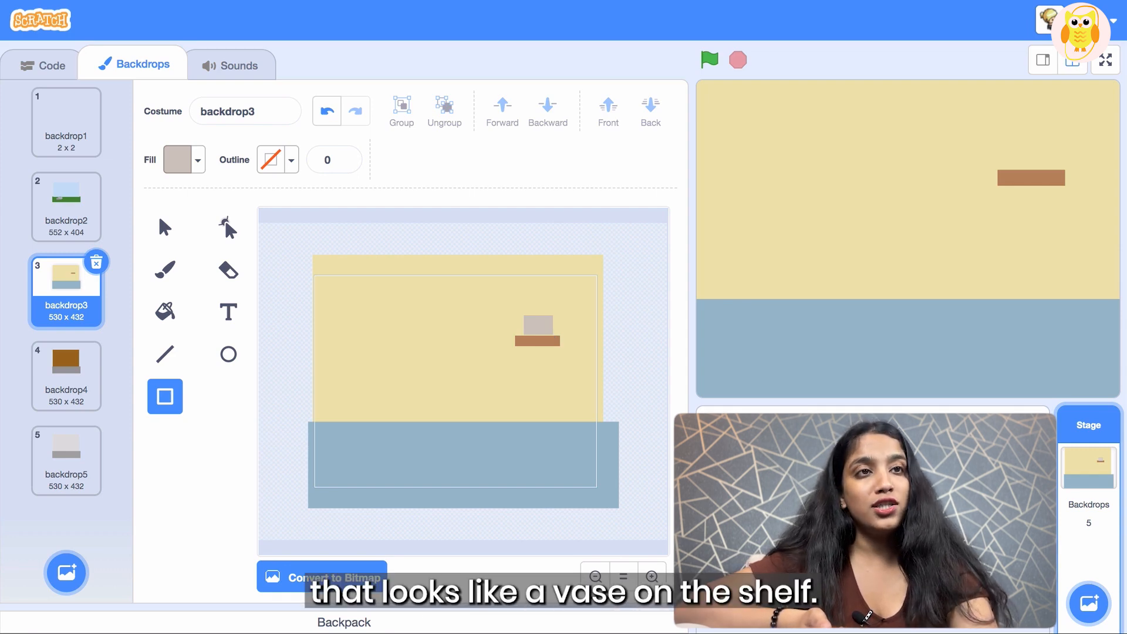
Draw three small brick rectangles in a slightly darker brown, scattered over the brown wall of backdrop4
{"action": "left_click_drag", "start_coordinate": [350, 332], "coordinate": [388, 346]}
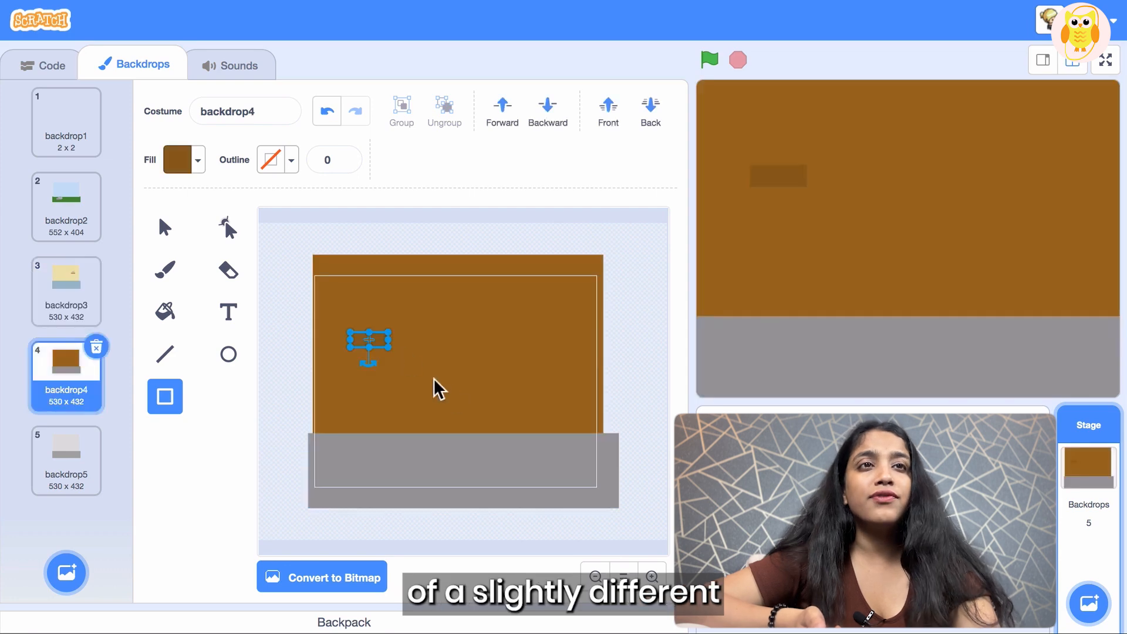
{"action": "left_click_drag", "start_coordinate": [434, 379], "coordinate": [478, 392]}
{"action": "left_click_drag", "start_coordinate": [519, 302], "coordinate": [550, 311]}
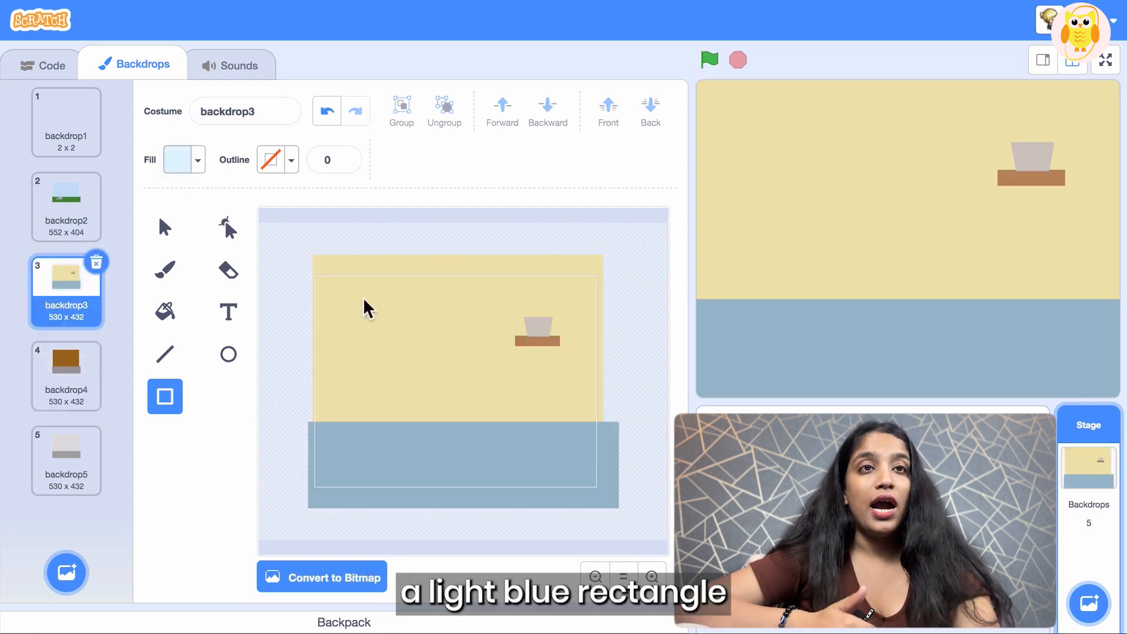
Draw a light blue window rectangle on the wall of backdrop3 and a large dark navy rectangle on the gray wall of backdrop5
{"action": "left_click_drag", "start_coordinate": [363, 297], "coordinate": [436, 364]}
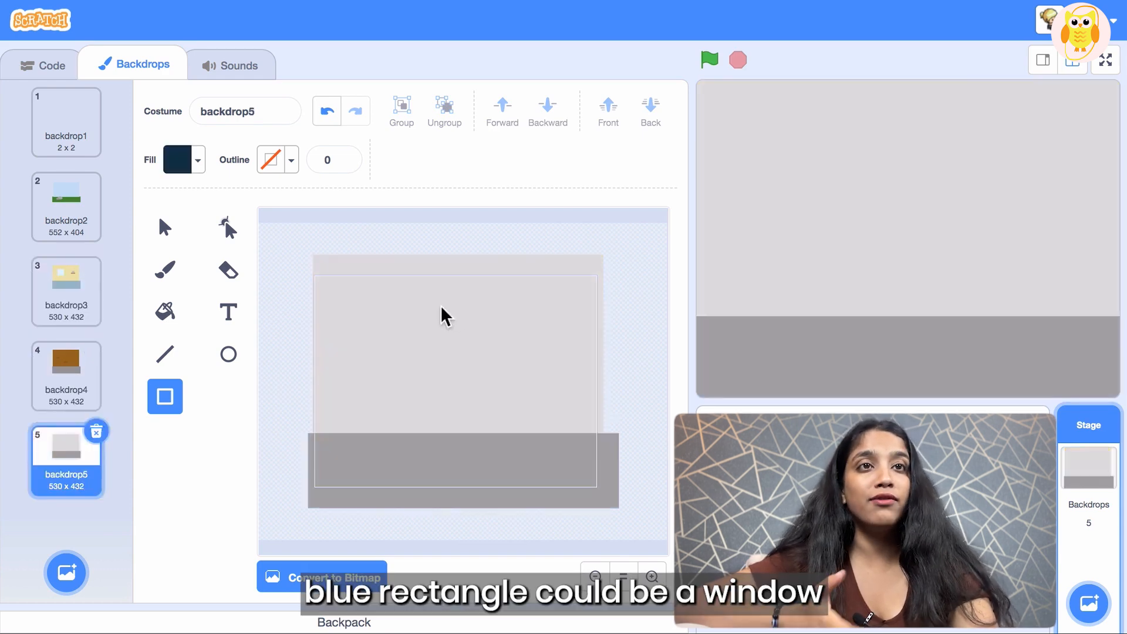
{"action": "left_click_drag", "start_coordinate": [441, 305], "coordinate": [631, 402]}
{"action": "left_click", "coordinate": [649, 413]}
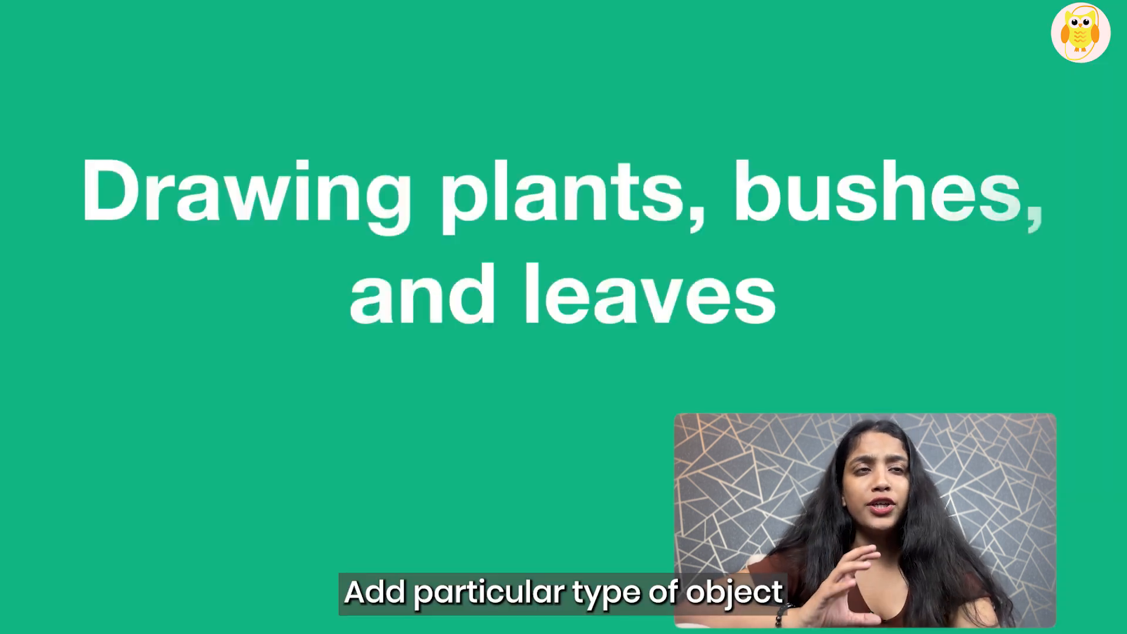
Paint a jagged dark green bush outline with brush size 10 at the lower left of backdrop6 and fill it in
{"action": "mouse_move", "coordinate": [455, 272]}
{"action": "left_mouse_down"}
{"action": "mouse_move", "coordinate": [520, 212]}
{"action": "mouse_move", "coordinate": [544, 287]}
{"action": "mouse_move", "coordinate": [693, 357]}
{"action": "left_mouse_up"}
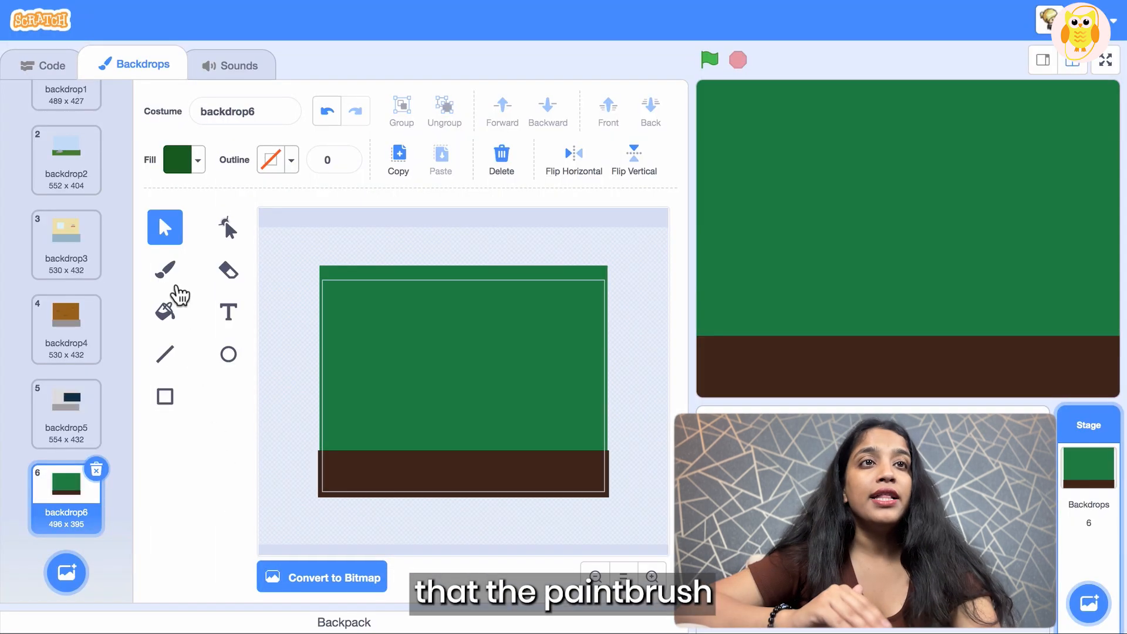
{"action": "left_click", "coordinate": [176, 286]}
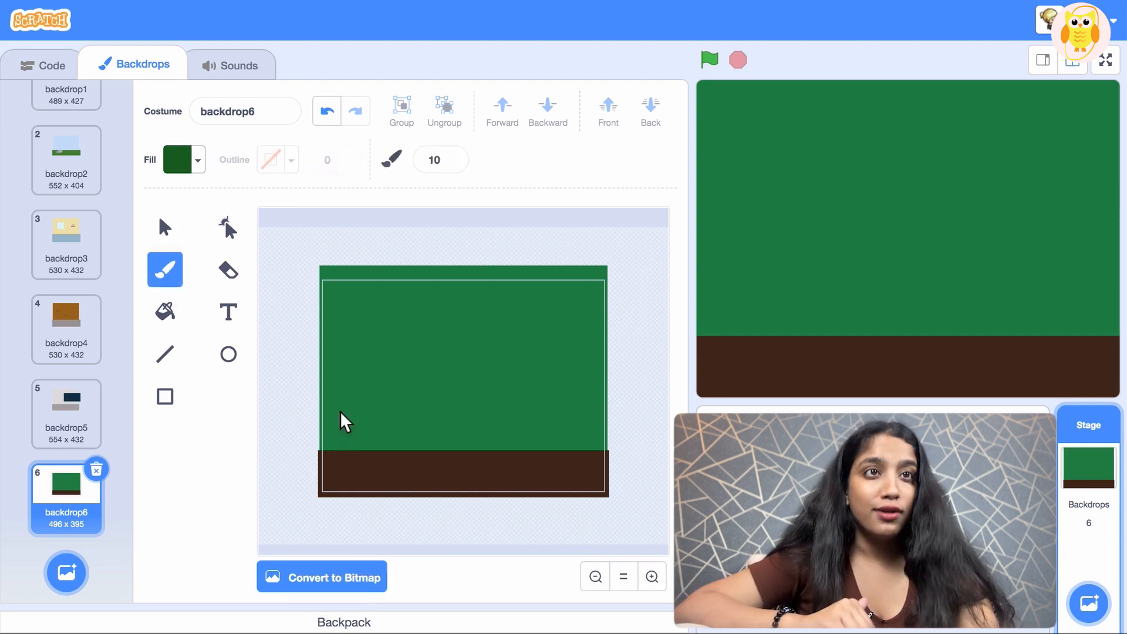
{"action": "mouse_move", "coordinate": [343, 411]}
{"action": "left_mouse_down"}
{"action": "mouse_move", "coordinate": [407, 432]}
{"action": "mouse_move", "coordinate": [423, 464]}
{"action": "mouse_move", "coordinate": [370, 473]}
{"action": "mouse_move", "coordinate": [330, 462]}
{"action": "mouse_move", "coordinate": [344, 412]}
{"action": "left_mouse_up"}
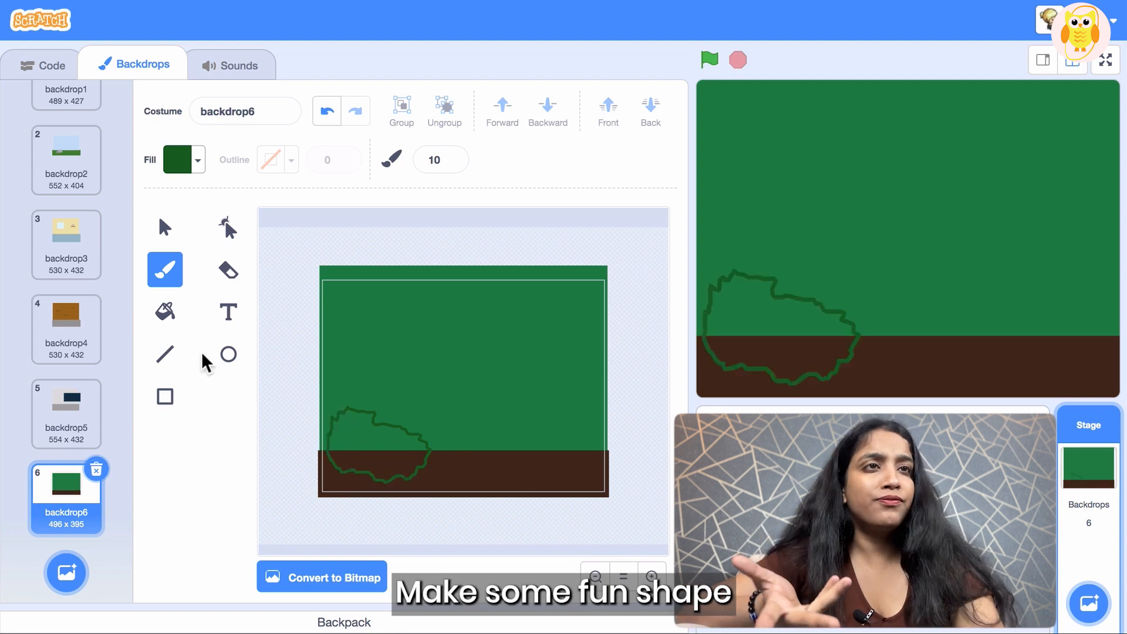
{"action": "left_click", "coordinate": [165, 312]}
{"action": "left_click", "coordinate": [354, 419]}
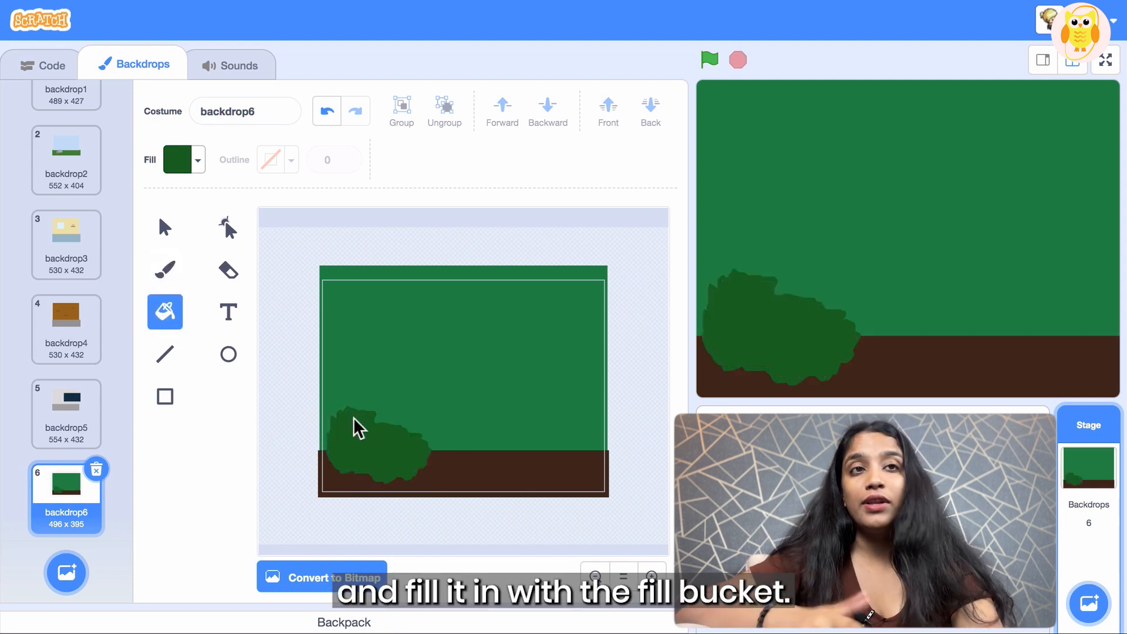
Paint a small spiky dark green plant on the brown ground at the lower right of backdrop6 and fill it in
{"action": "key", "text": "b"}
{"action": "mouse_move", "coordinate": [576, 466]}
{"action": "left_mouse_down"}
{"action": "mouse_move", "coordinate": [548, 436]}
{"action": "mouse_move", "coordinate": [576, 467]}
{"action": "left_mouse_up"}
{"action": "left_click", "coordinate": [165, 312]}
{"action": "left_click", "coordinate": [565, 457]}
Paint a jagged leaf canopy outline in a darker green across the top of backdrop6 and fill it in
{"action": "key", "text": "b"}
{"action": "left_click_drag", "start_coordinate": [323, 327], "coordinate": [421, 287]}
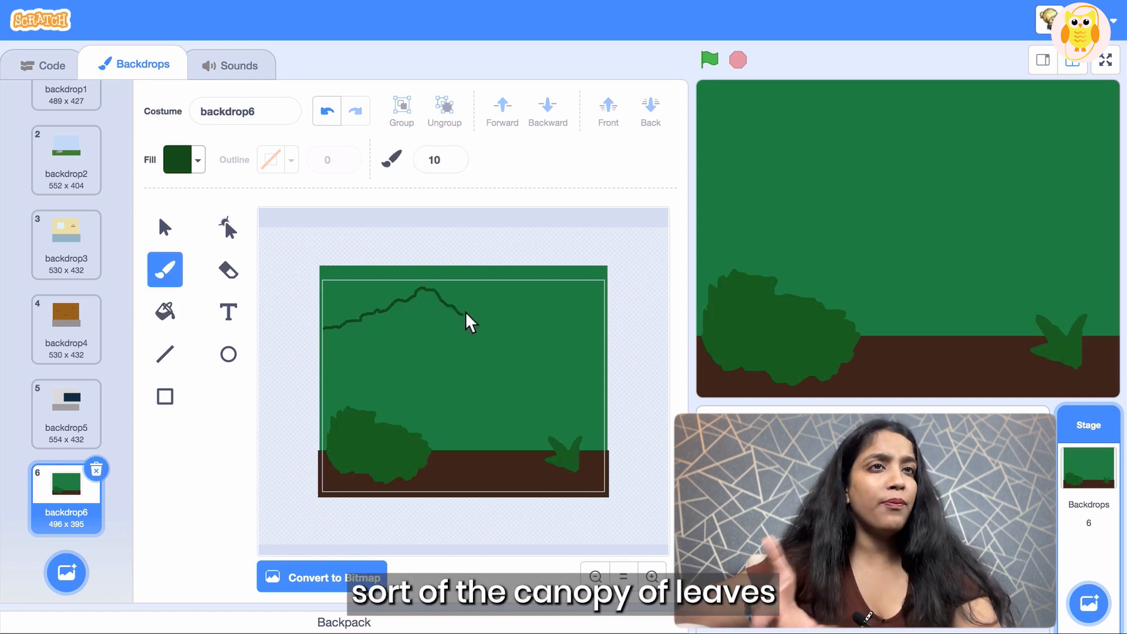
{"action": "left_click_drag", "start_coordinate": [518, 305], "coordinate": [547, 321]}
{"action": "mouse_move", "coordinate": [609, 342]}
{"action": "left_mouse_down"}
{"action": "mouse_move", "coordinate": [463, 259]}
{"action": "mouse_move", "coordinate": [320, 332]}
{"action": "left_mouse_up"}
{"action": "left_click", "coordinate": [175, 317]}
{"action": "left_click", "coordinate": [365, 291]}
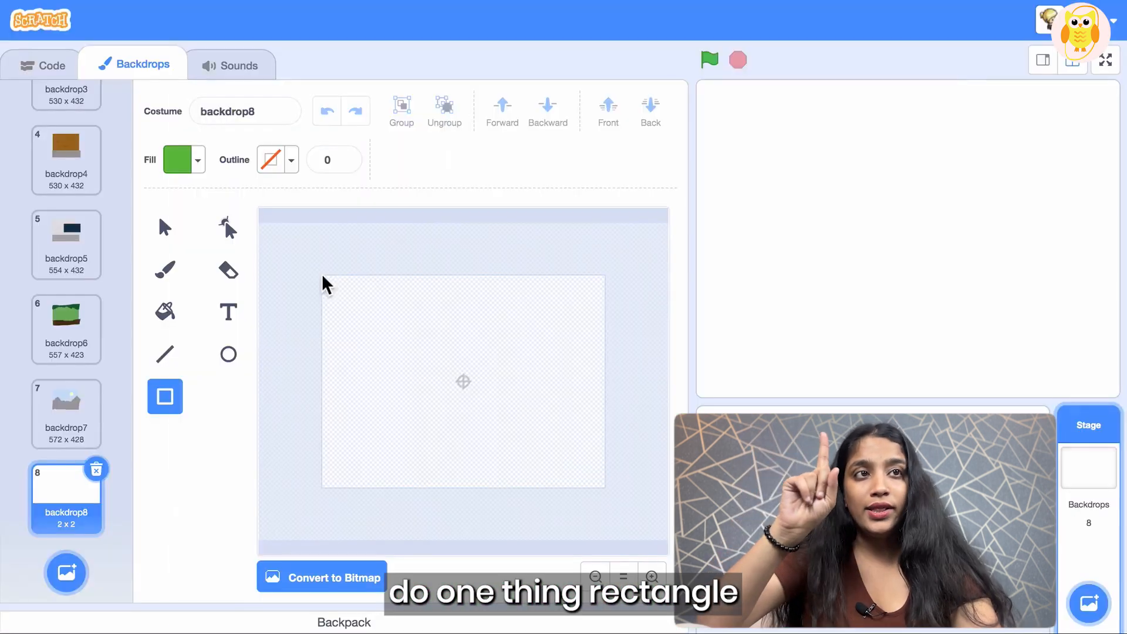
Cover the backdrop8 canvas with a green rectangle and paint a winding sand-colored path with one branch, using brush size 80
{"action": "mouse_move", "coordinate": [320, 269]}
{"action": "left_mouse_down"}
{"action": "mouse_move", "coordinate": [398, 455]}
{"action": "mouse_move", "coordinate": [463, 501]}
{"action": "mouse_move", "coordinate": [612, 492]}
{"action": "left_mouse_up"}
{"action": "key", "text": "b"}
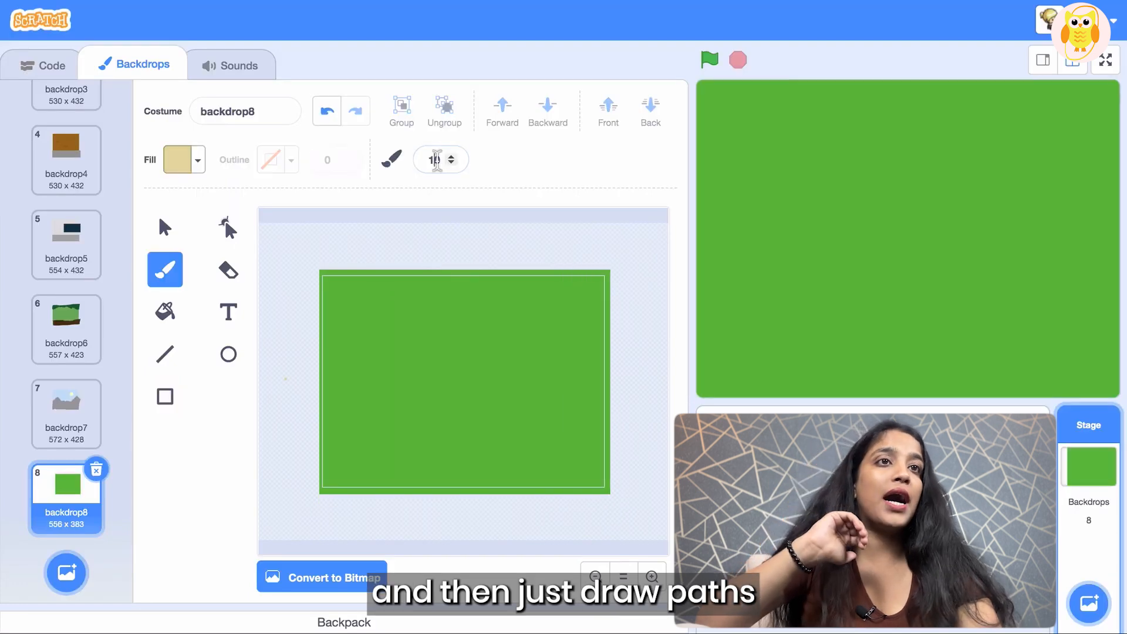
{"action": "type", "text": "80"}
{"action": "mouse_move", "coordinate": [316, 348]}
{"action": "left_mouse_down"}
{"action": "mouse_move", "coordinate": [478, 405]}
{"action": "mouse_move", "coordinate": [618, 430]}
{"action": "left_mouse_up"}
{"action": "mouse_move", "coordinate": [404, 374]}
{"action": "left_mouse_down"}
{"action": "mouse_move", "coordinate": [544, 300]}
{"action": "mouse_move", "coordinate": [563, 266]}
{"action": "left_mouse_up"}
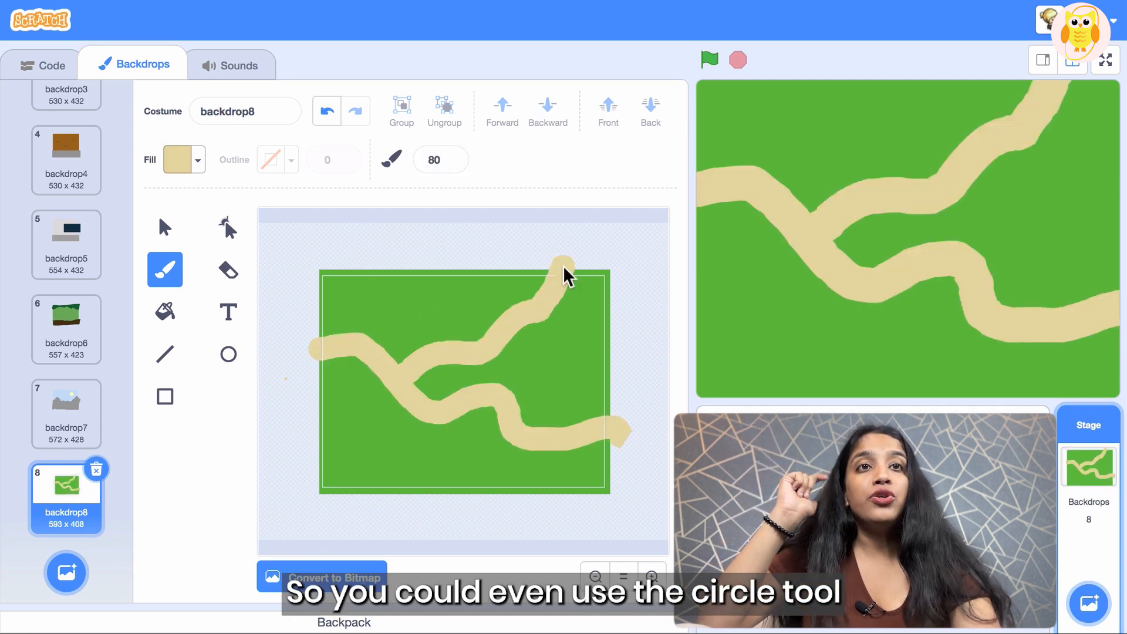
Draw a turquoise oval at the lower left of backdrop8 and reshape its points into an irregular pond
{"action": "left_click", "coordinate": [228, 354]}
{"action": "left_click_drag", "start_coordinate": [421, 422], "coordinate": [333, 471]}
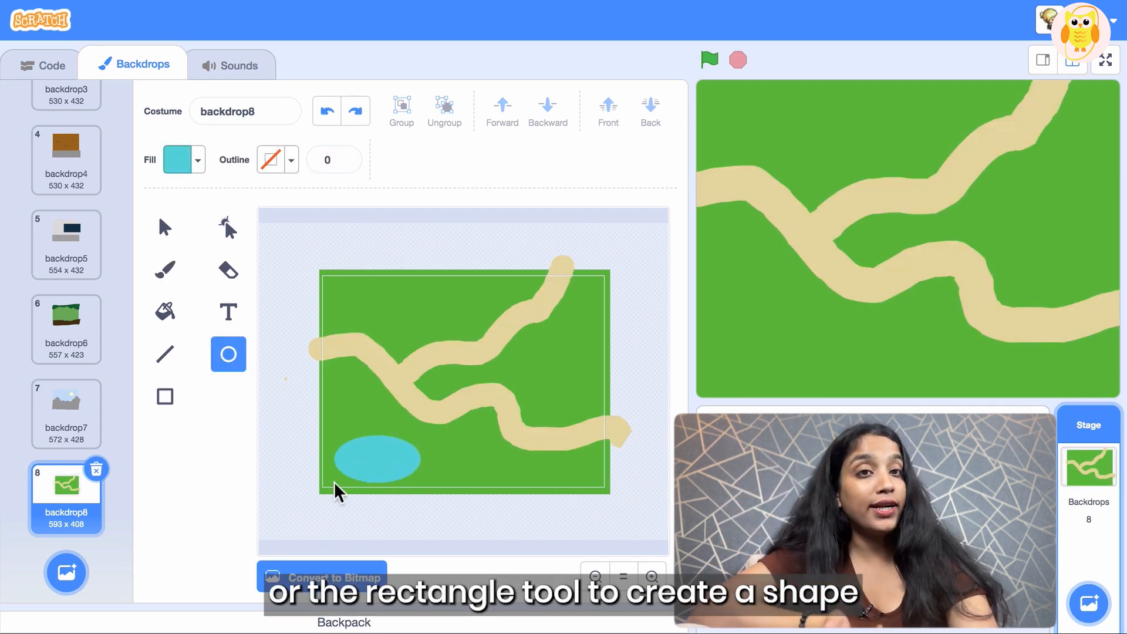
{"action": "left_click", "coordinate": [228, 238]}
{"action": "mouse_move", "coordinate": [376, 423]}
{"action": "left_mouse_down"}
{"action": "mouse_move", "coordinate": [361, 421]}
{"action": "mouse_move", "coordinate": [392, 435]}
{"action": "left_mouse_up"}
{"action": "left_click_drag", "start_coordinate": [374, 474], "coordinate": [374, 480]}
{"action": "left_click", "coordinate": [290, 450]}
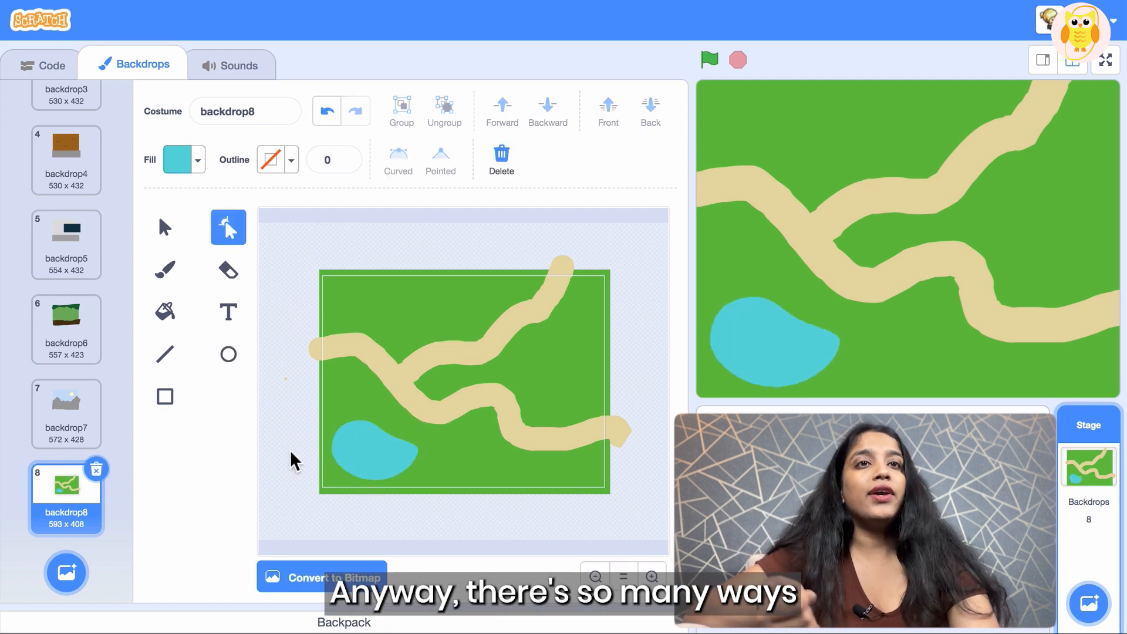